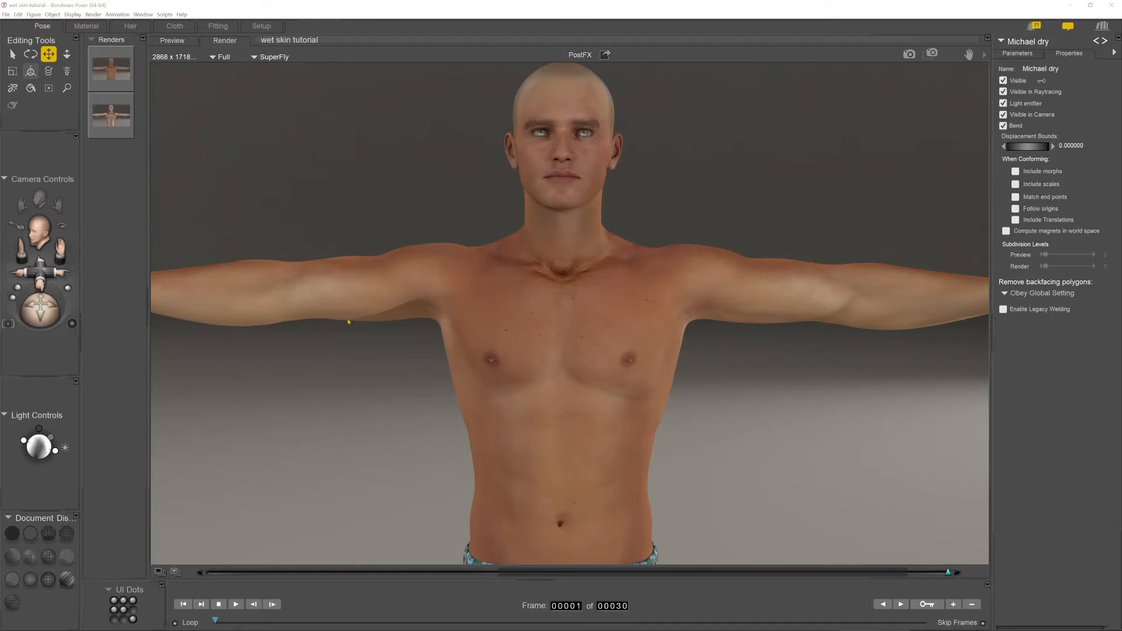
# Compare the dry-skin and wet-skin renders of the figure.
pyautogui.click(120, 117)
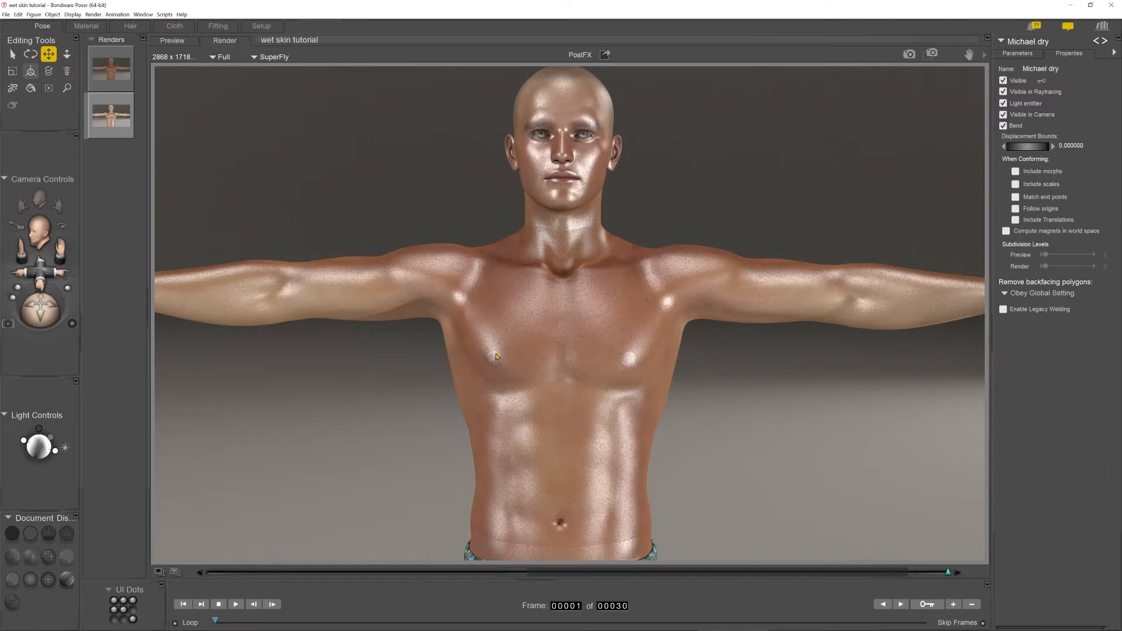
pyautogui.click(114, 78)
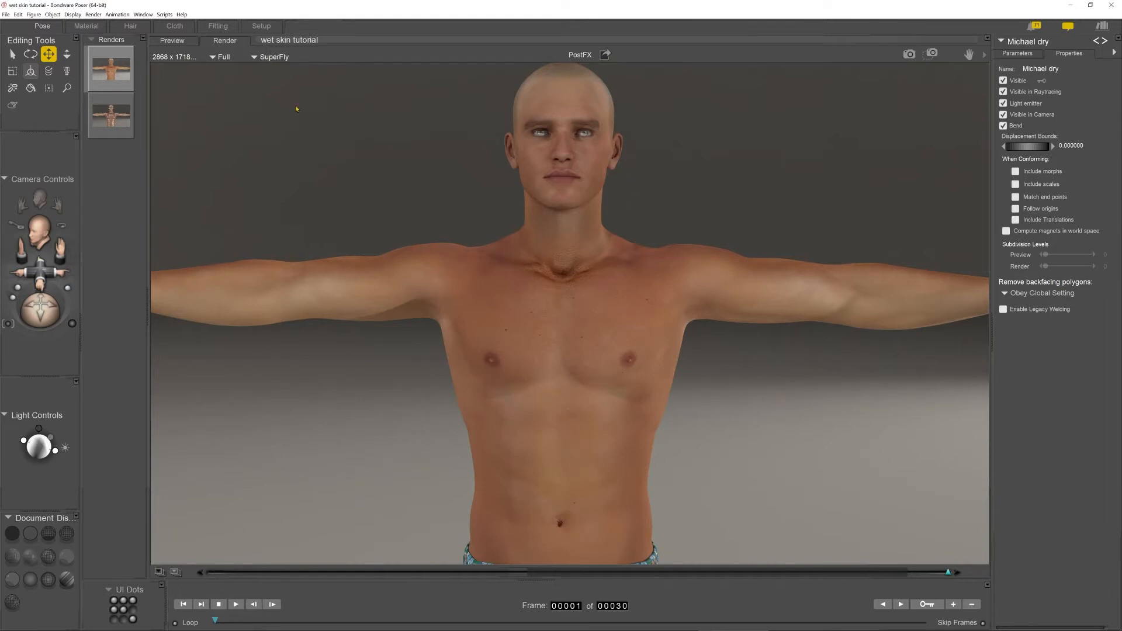
pyautogui.click(106, 118)
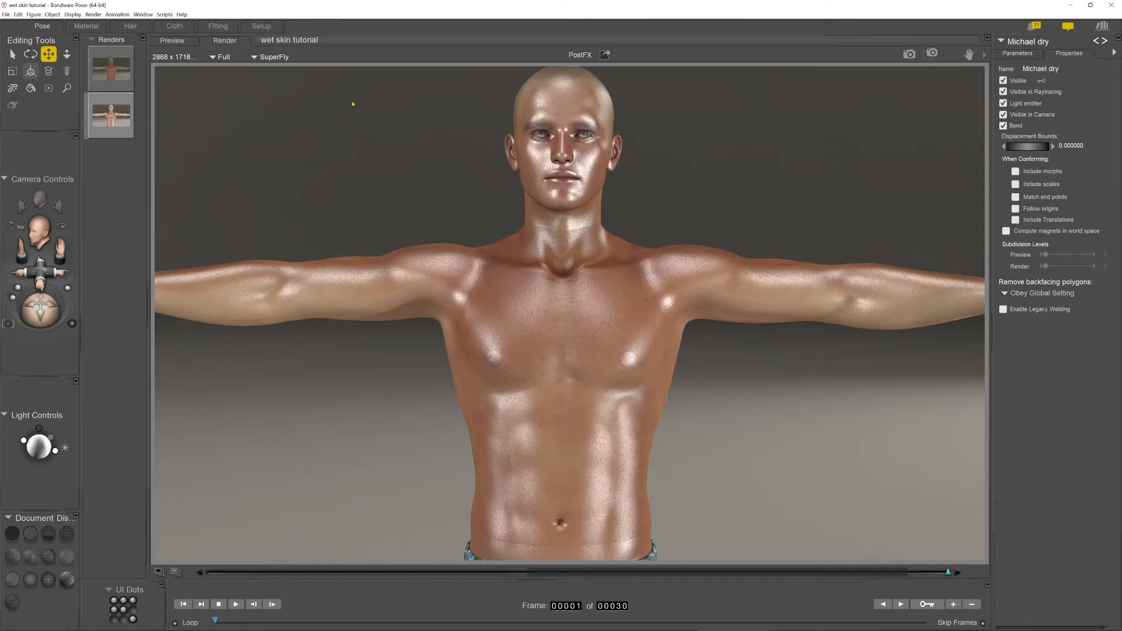
# Open the Michael dry figure's 2_SkinTorso material for editing and spread its overlapping nodes apart.
pyautogui.click(85, 26)
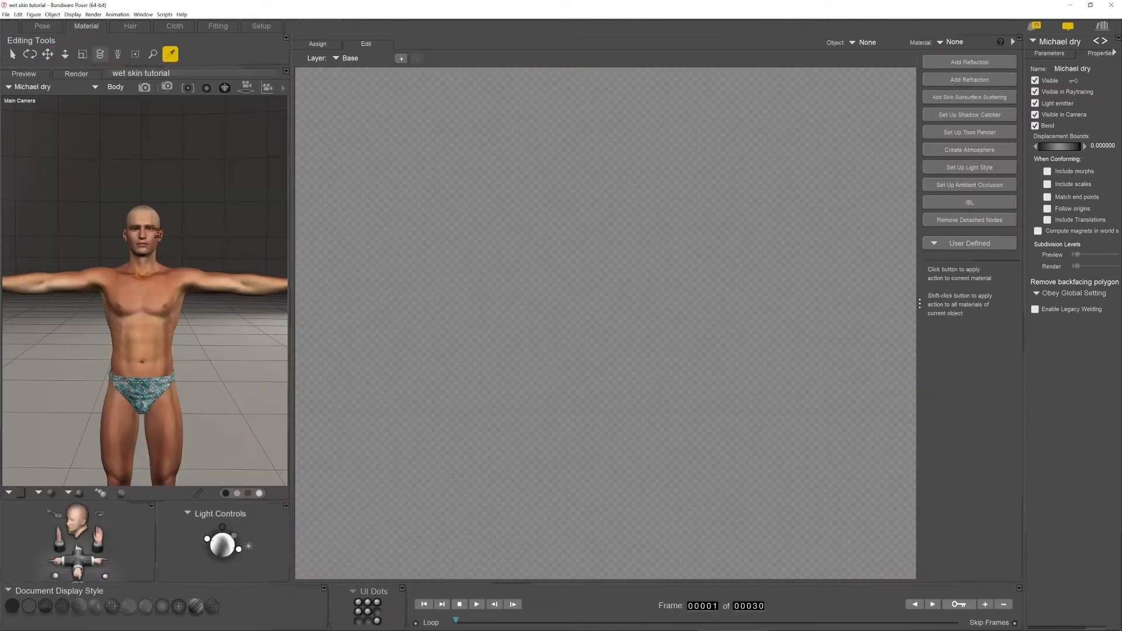
pyautogui.click(145, 298)
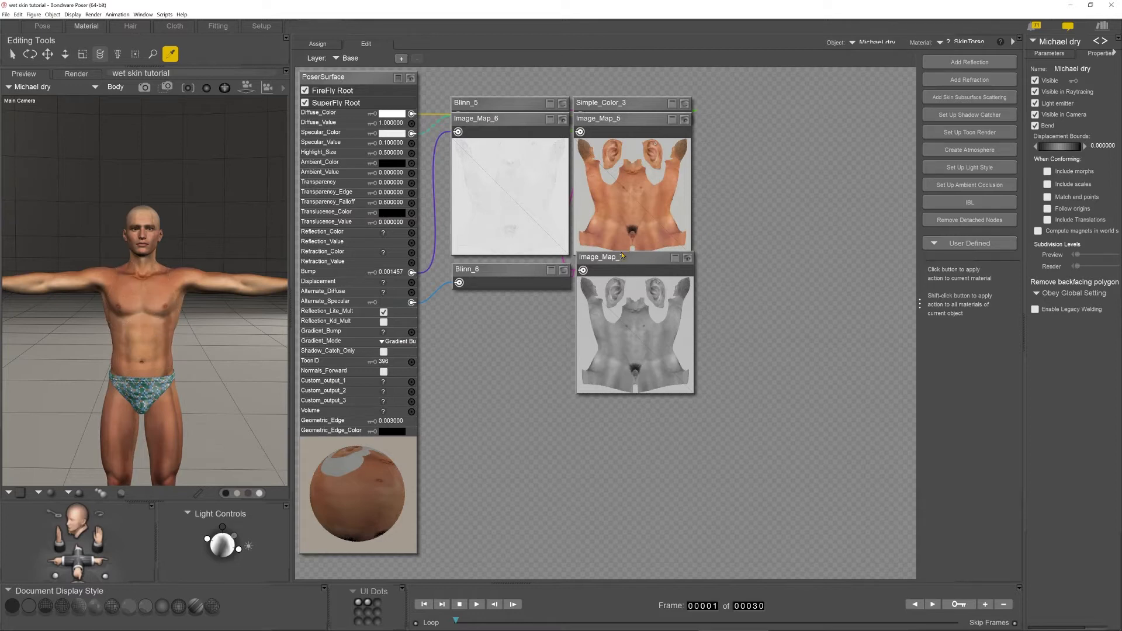
pyautogui.moveTo(624, 257); pyautogui.dragTo(798, 380)
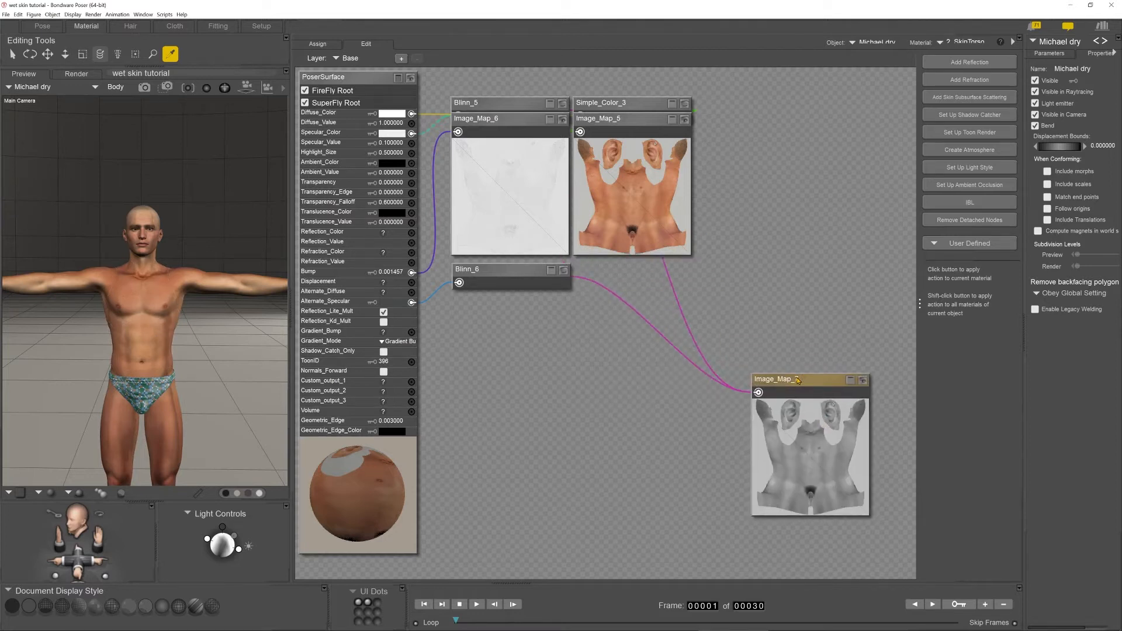
pyautogui.moveTo(521, 269); pyautogui.dragTo(531, 408)
pyautogui.moveTo(637, 120); pyautogui.dragTo(847, 222)
pyautogui.moveTo(499, 121); pyautogui.dragTo(499, 148)
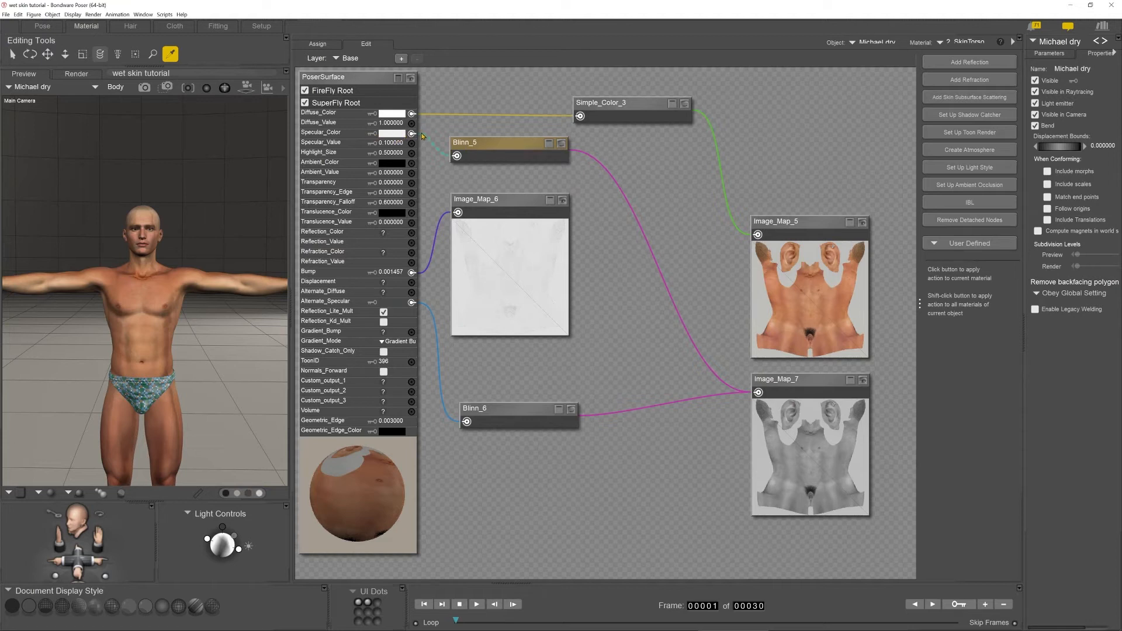
pyautogui.moveTo(444, 159); pyautogui.dragTo(450, 142)
# Add a Spots 3D texture node to the torso material and place it between Image_Map_6 and the skin texture maps.
pyautogui.click(660, 173)
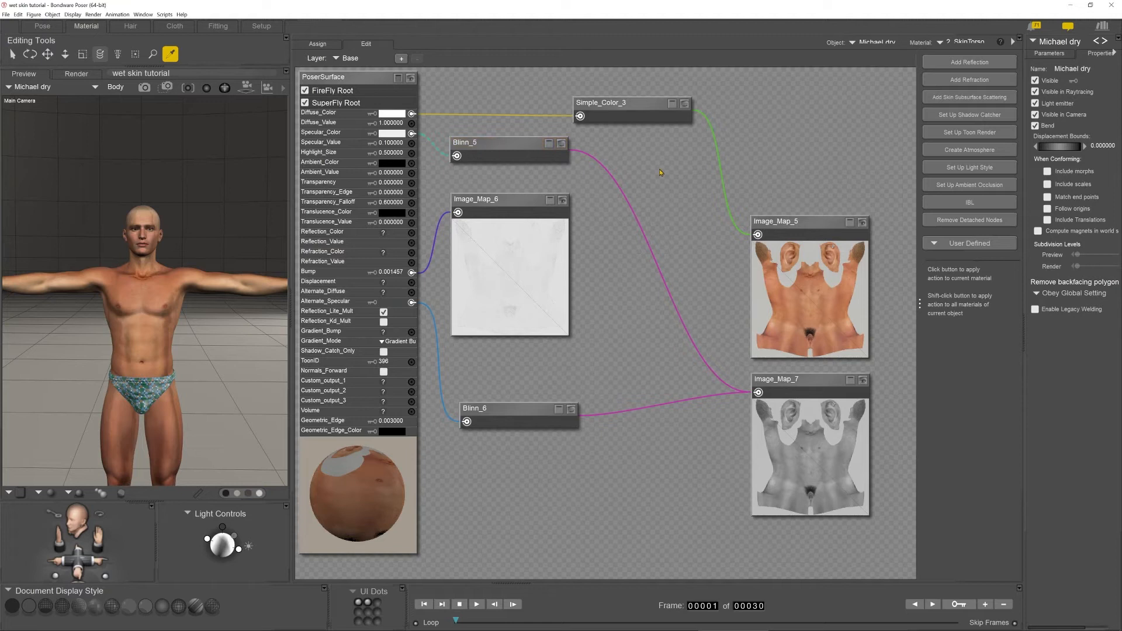
pyautogui.rightClick(660, 173)
pyautogui.moveTo(713, 174)
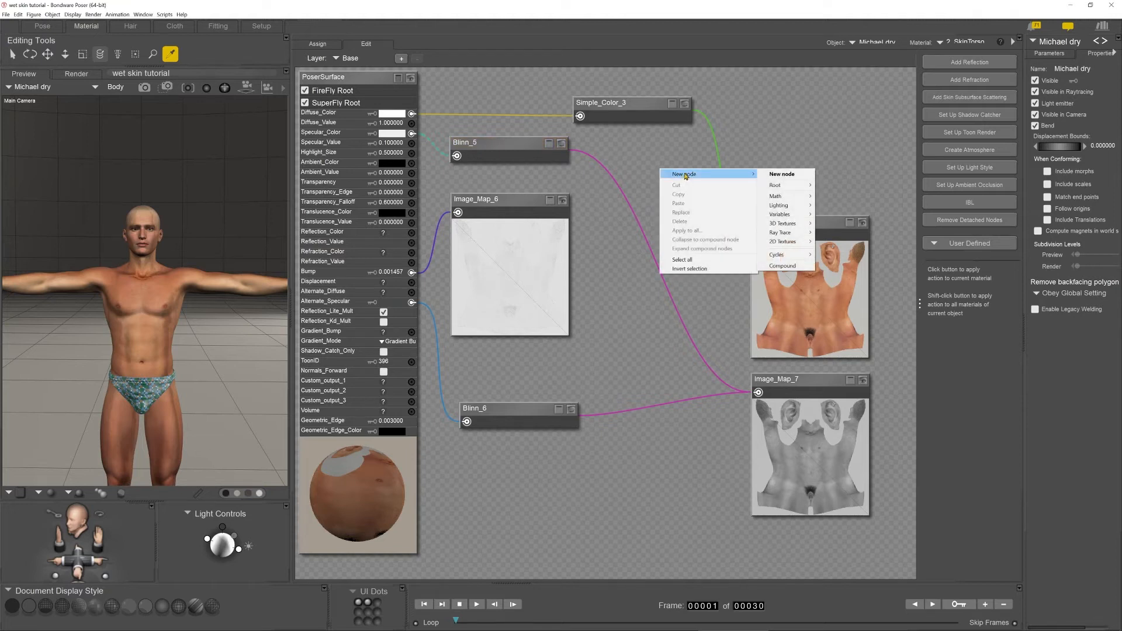
pyautogui.moveTo(796, 226)
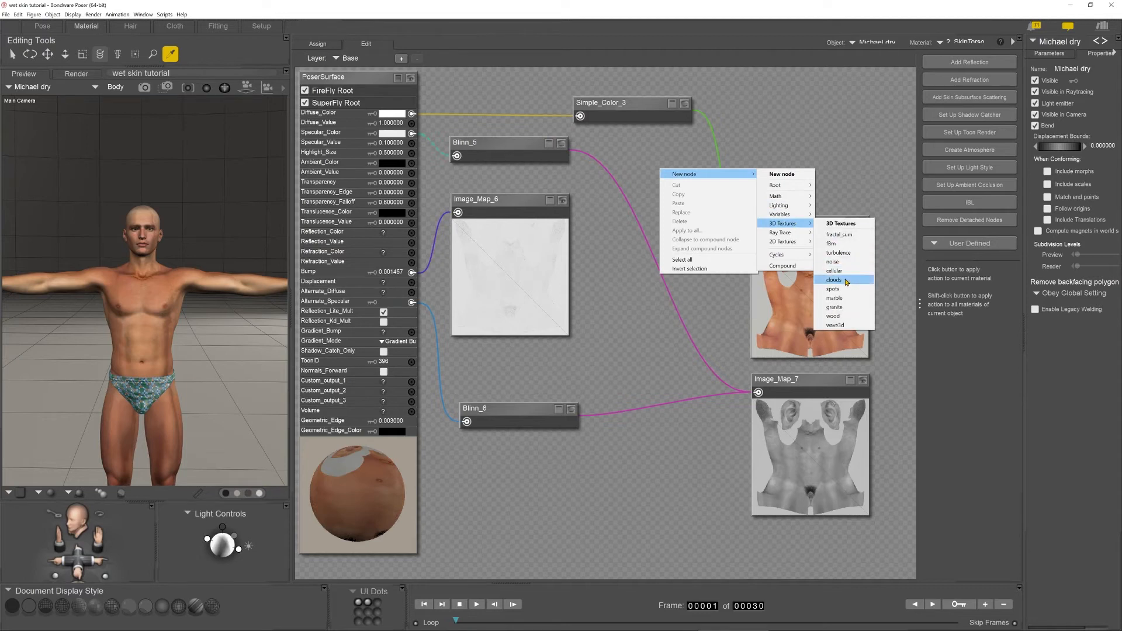
pyautogui.click(834, 289)
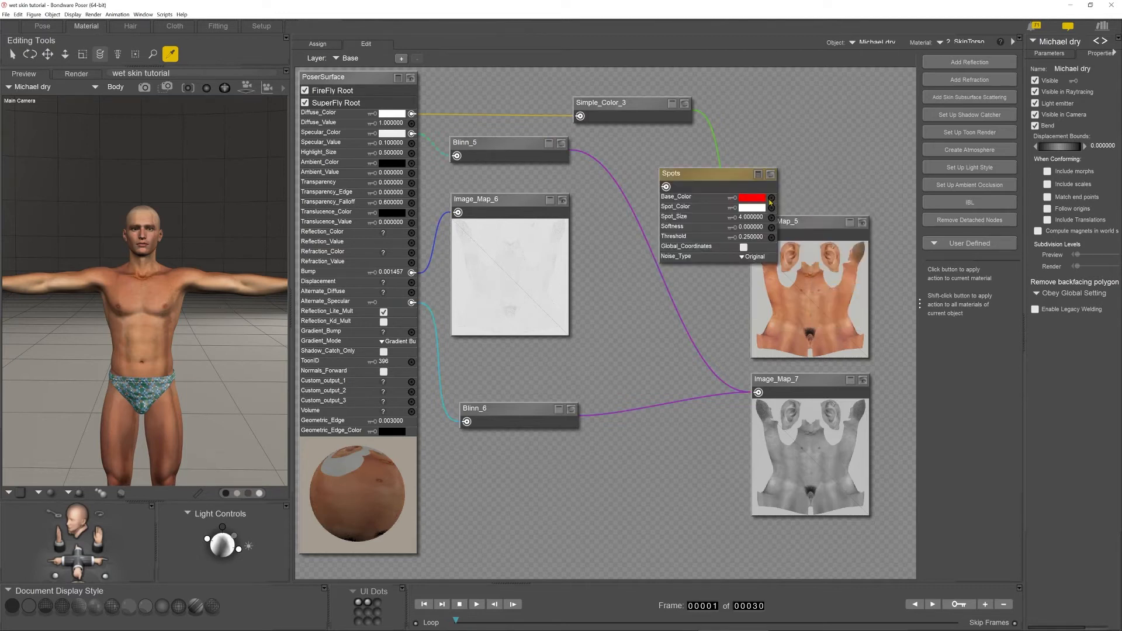
pyautogui.moveTo(713, 175); pyautogui.dragTo(658, 260)
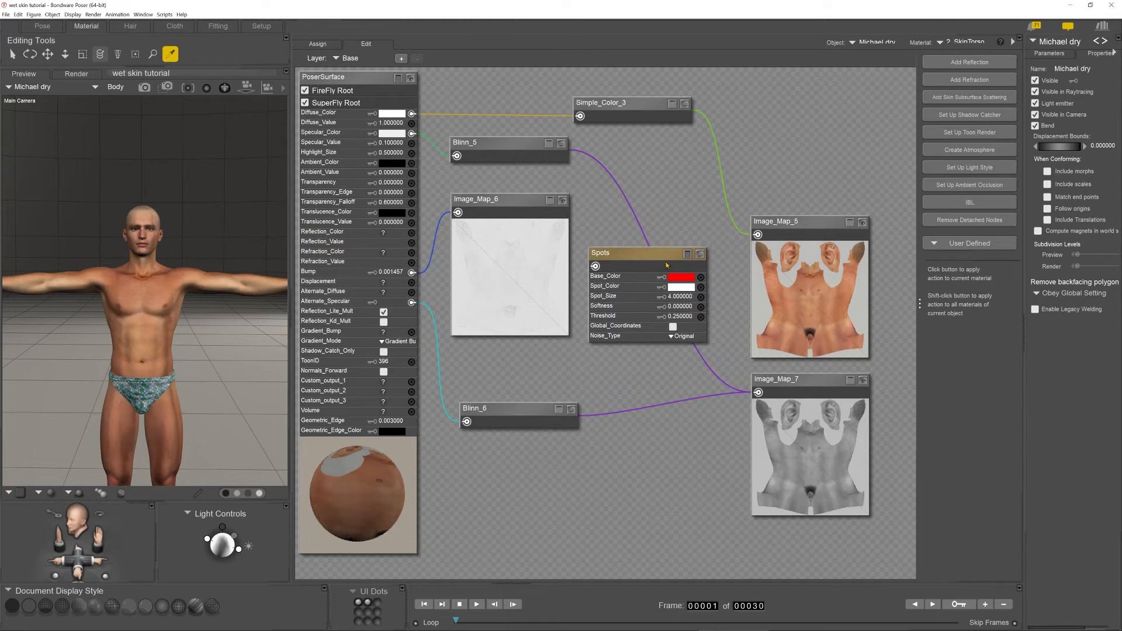
# Set the Spots node's Base_Color to black and show the node's texture preview.
pyautogui.click(681, 277)
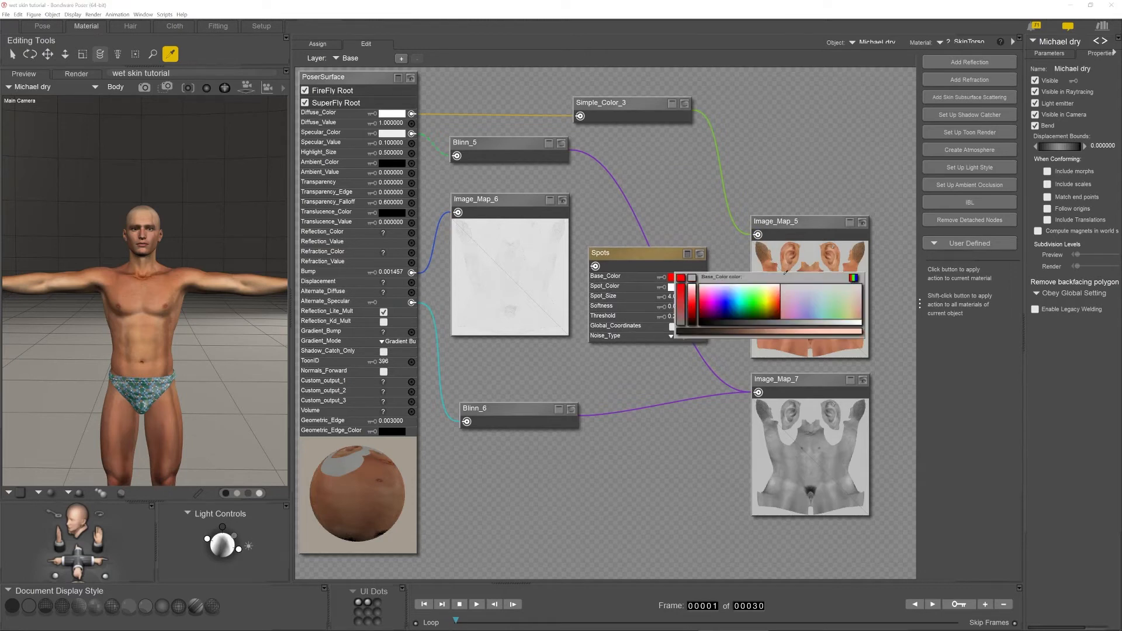
pyautogui.click(854, 278)
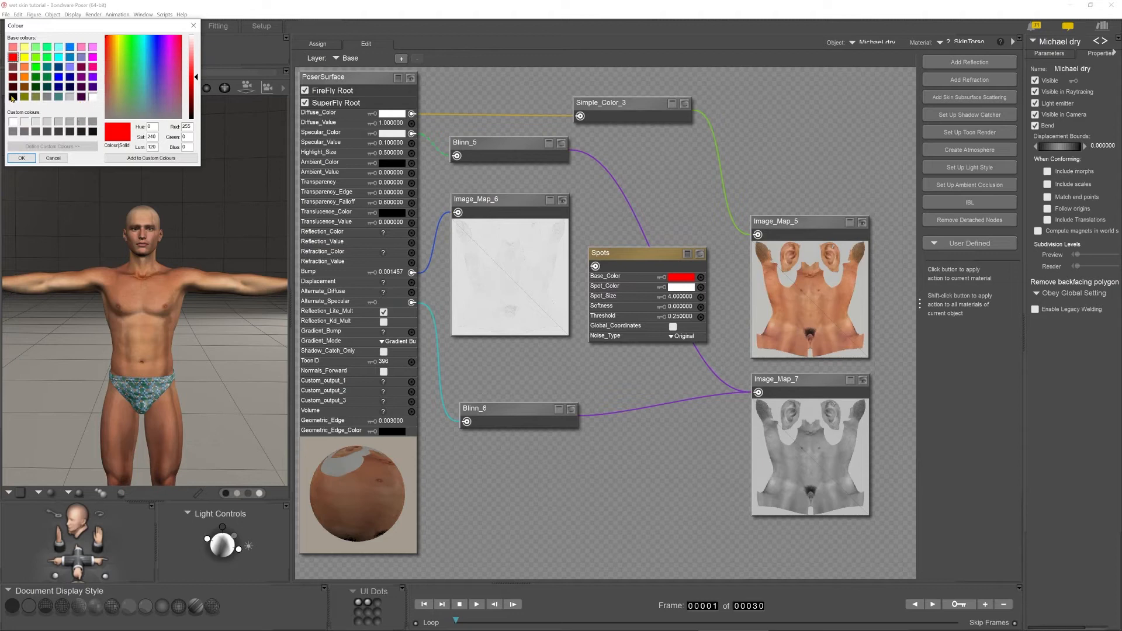
pyautogui.click(13, 97)
pyautogui.click(21, 157)
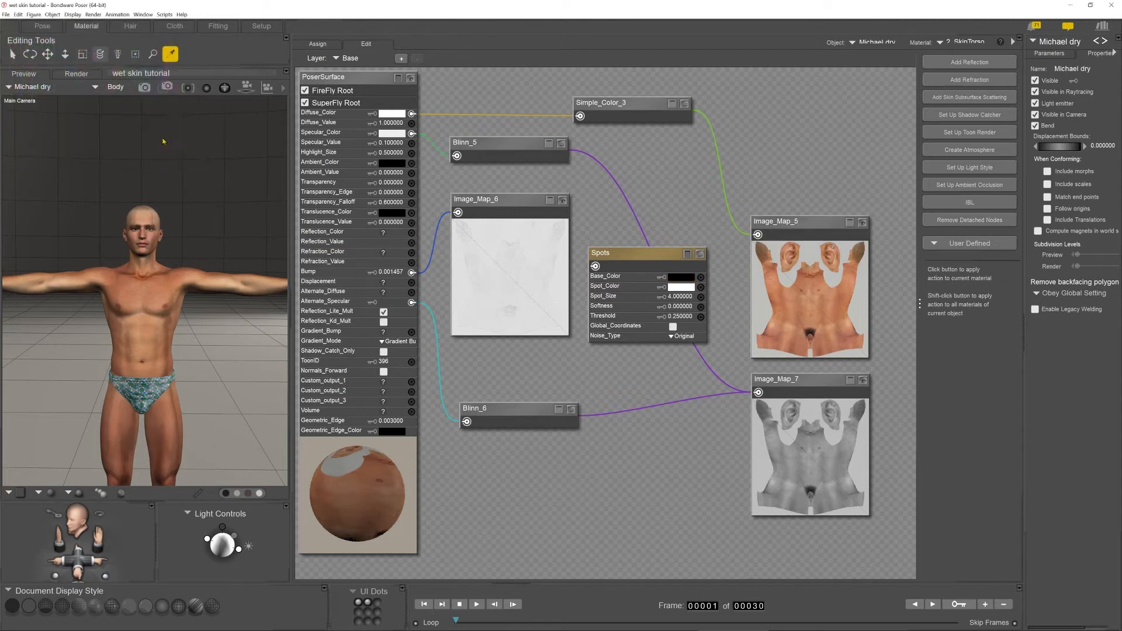
pyautogui.click(704, 253)
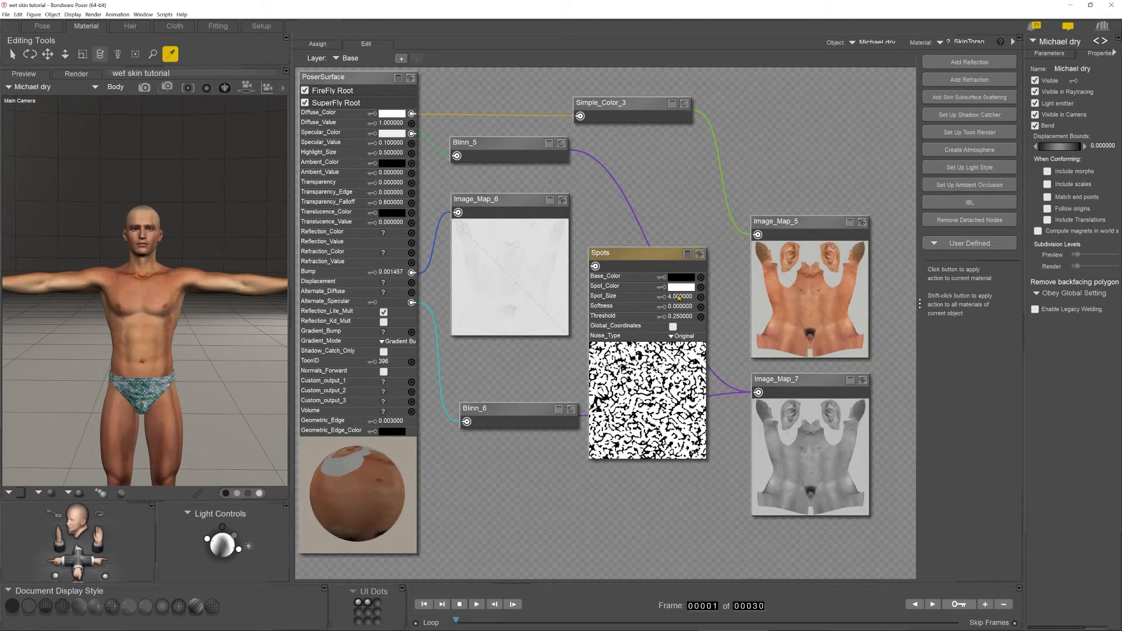
# Set the Spots node's Spot_Size to 0.05.
pyautogui.click(680, 297)
pyautogui.write('4.5')
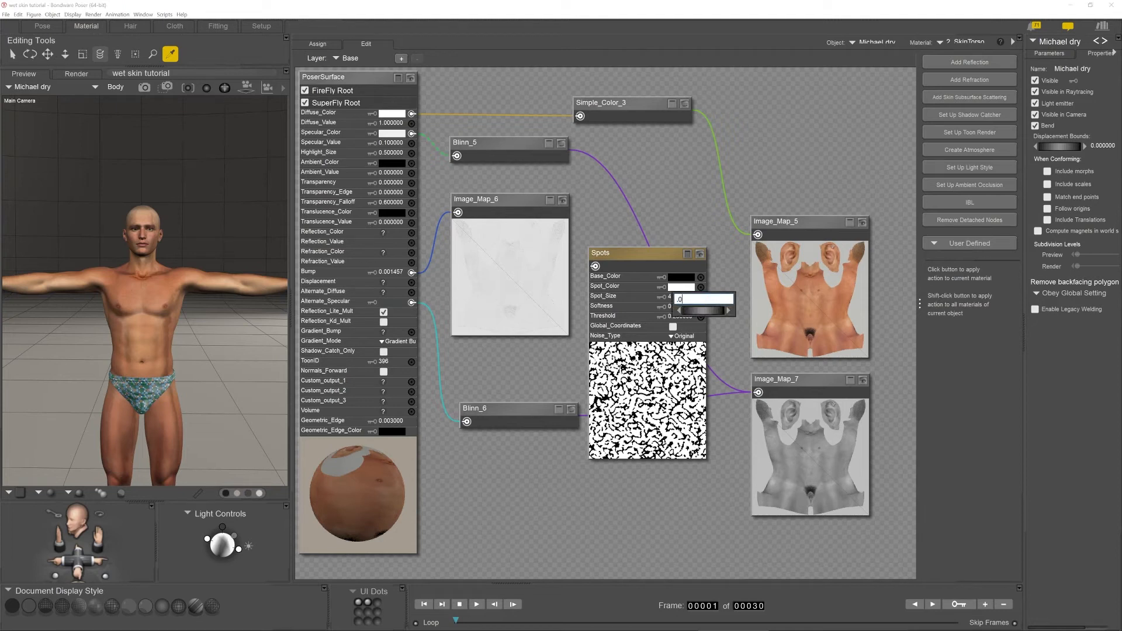
pyautogui.press('Return')
pyautogui.write('.05')
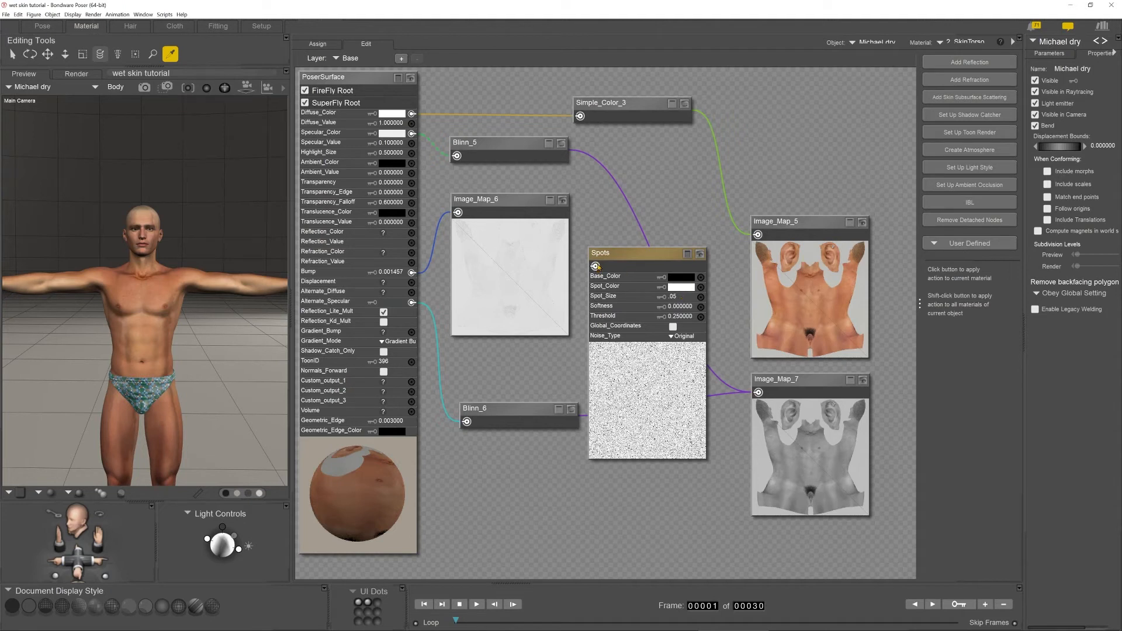
# Connect the Spots node to the PoserSurface's Specular_Color and expand the Blinn_6 node's settings, keeping the Spots node clear of them.
pyautogui.moveTo(572, 208); pyautogui.dragTo(412, 134)
pyautogui.click(567, 410)
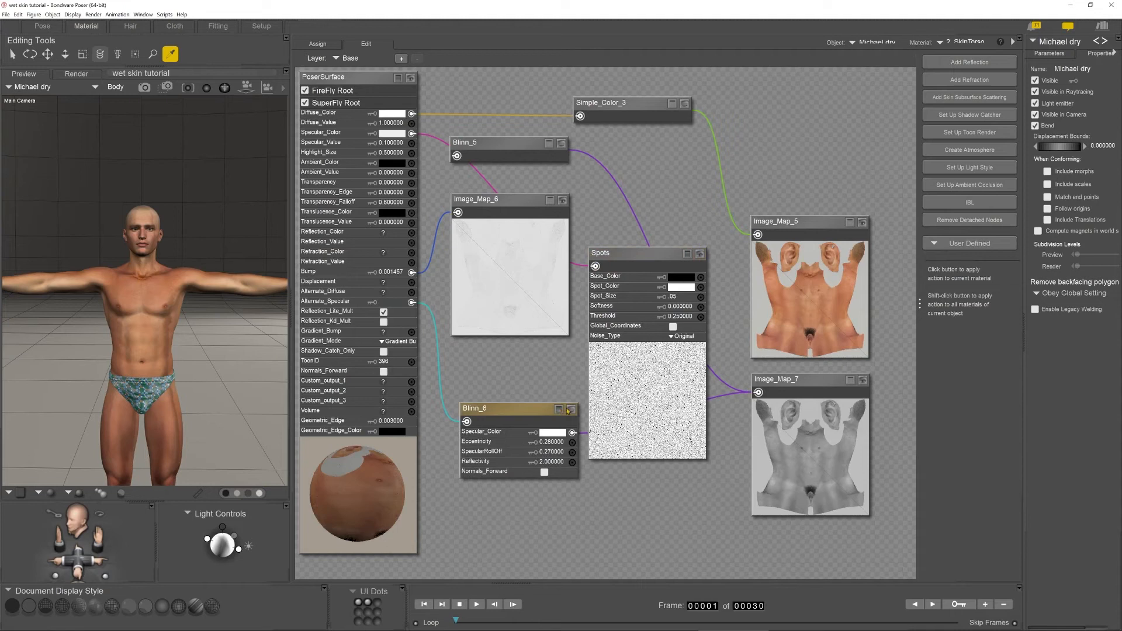
pyautogui.moveTo(655, 259); pyautogui.dragTo(692, 197)
pyautogui.click(786, 121)
pyautogui.rightClick(786, 121)
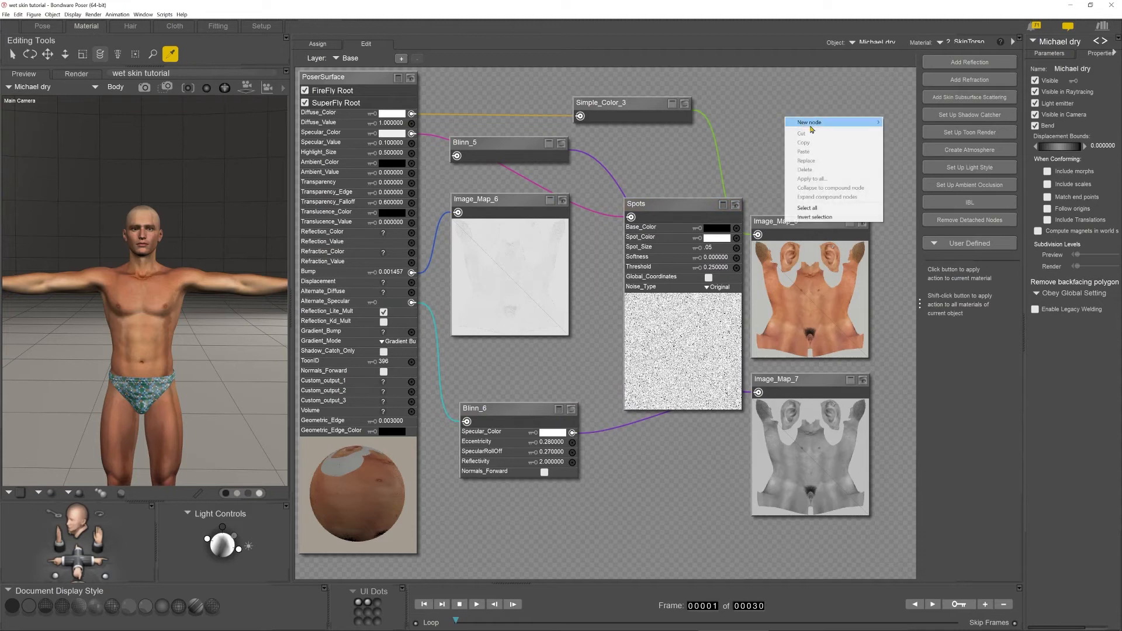
pyautogui.moveTo(818, 122)
pyautogui.moveTo(903, 153)
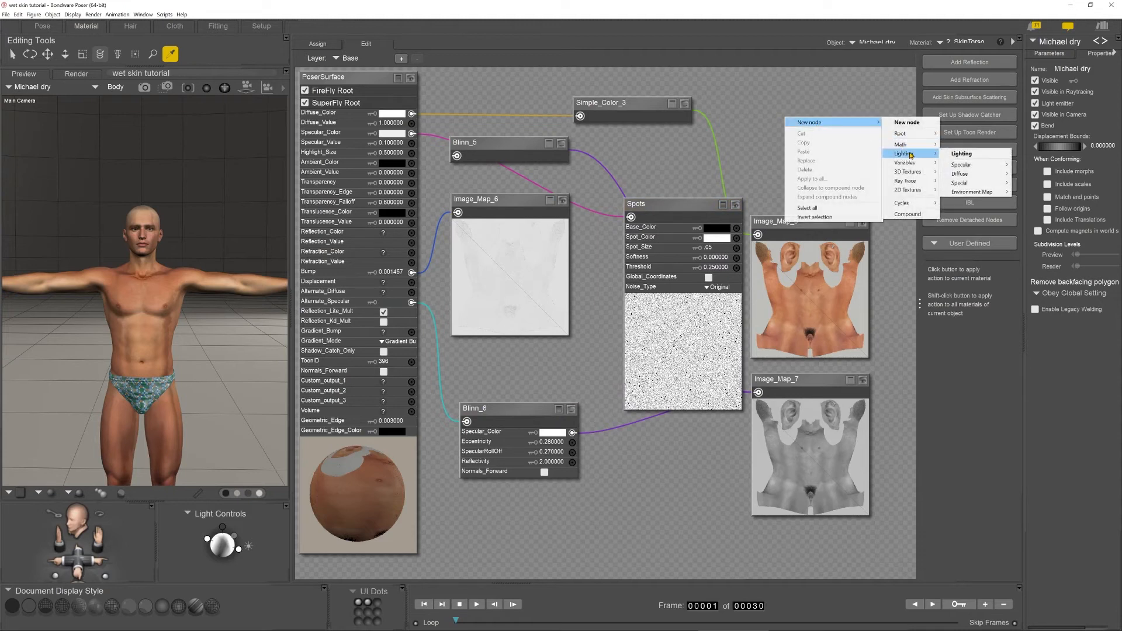
pyautogui.moveTo(973, 166)
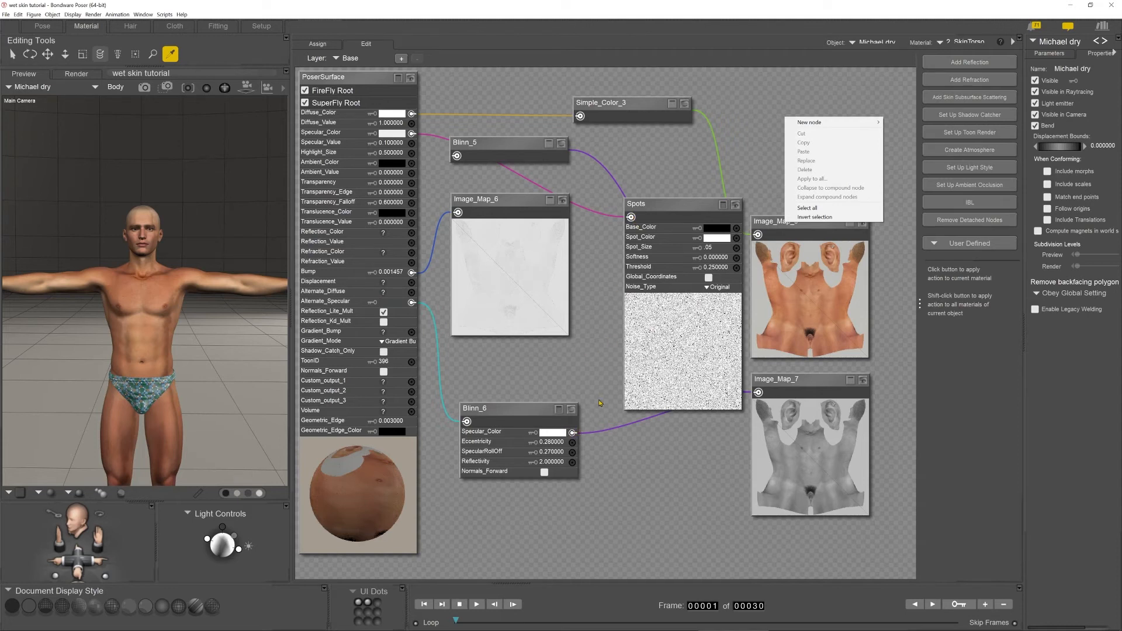
pyautogui.click(658, 201)
# Copy the Spots node from the torso material and switch to the 3_SkinLeg material.
pyautogui.moveTo(658, 204); pyautogui.dragTo(643, 189)
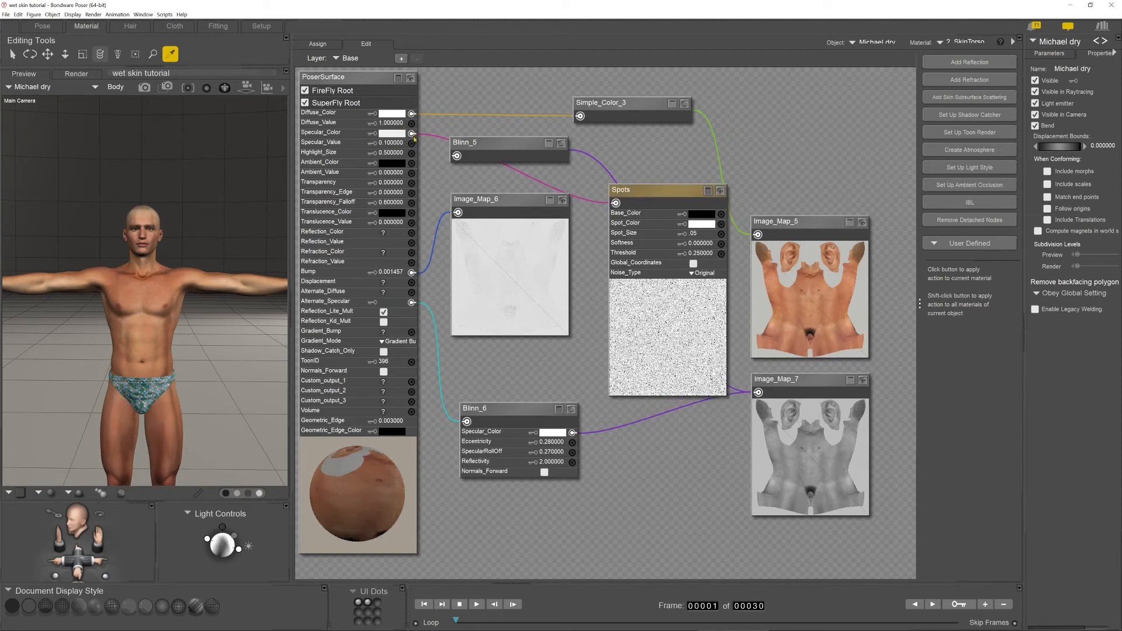
pyautogui.rightClick(650, 194)
pyautogui.click(671, 217)
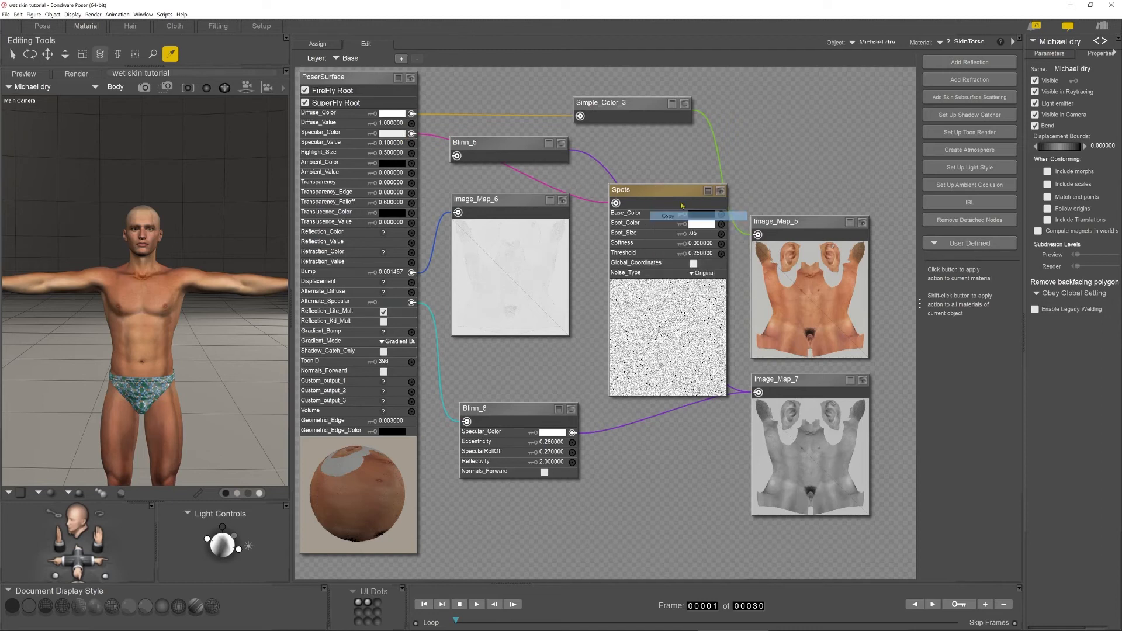
pyautogui.click(969, 41)
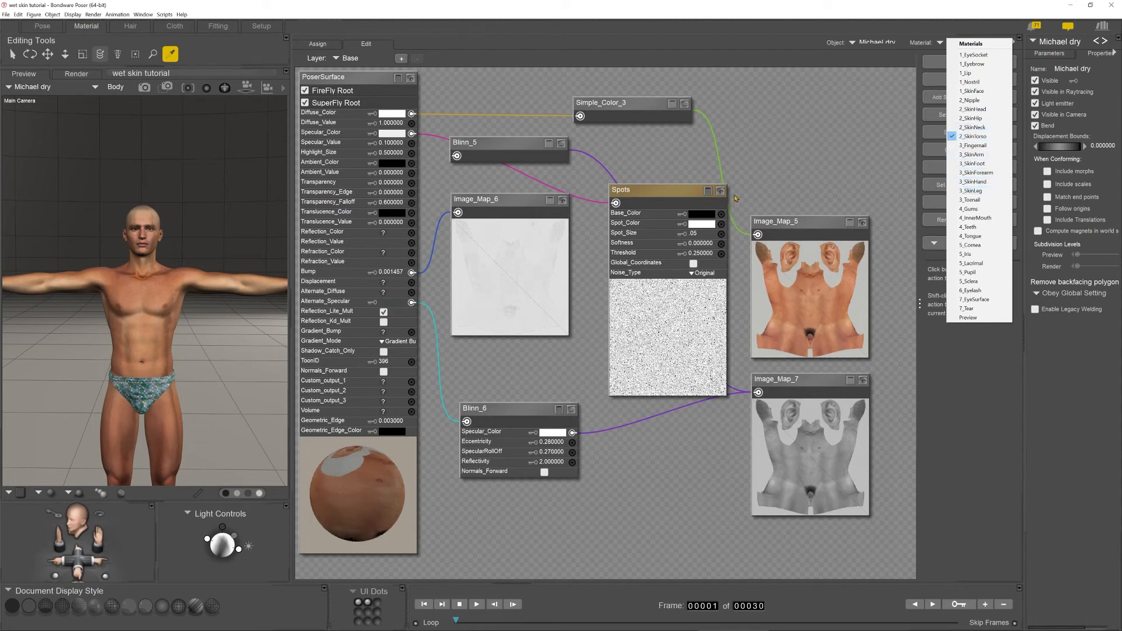
pyautogui.click(973, 191)
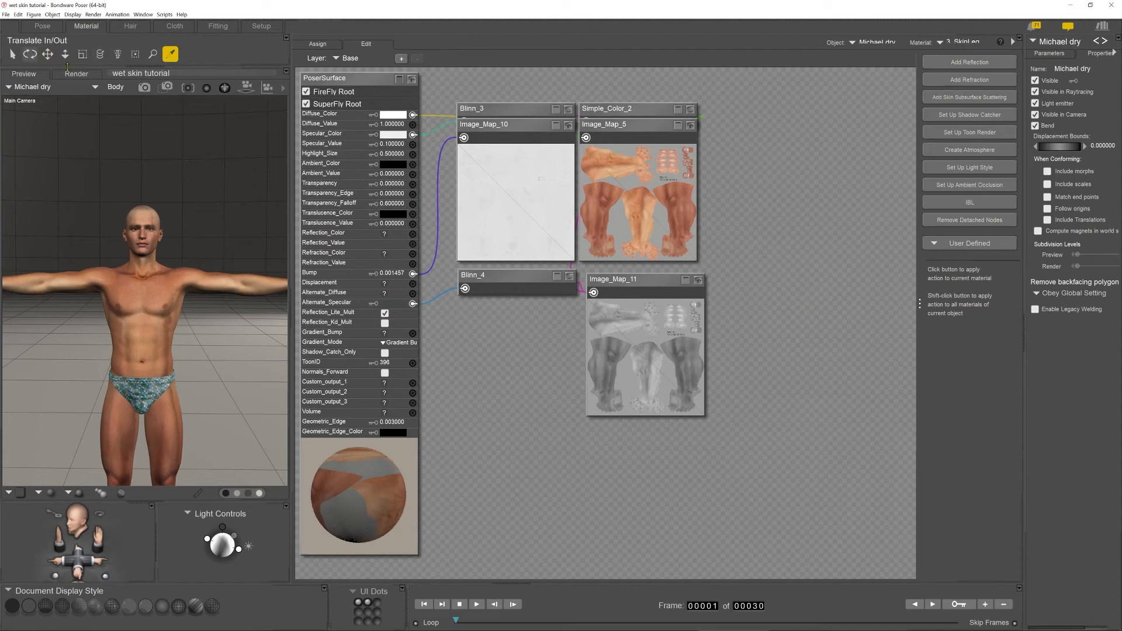
# Return to the 2_SkinTorso material and set its Specular_Value to 3 and Highlight_Size to 0.1.
pyautogui.click(42, 26)
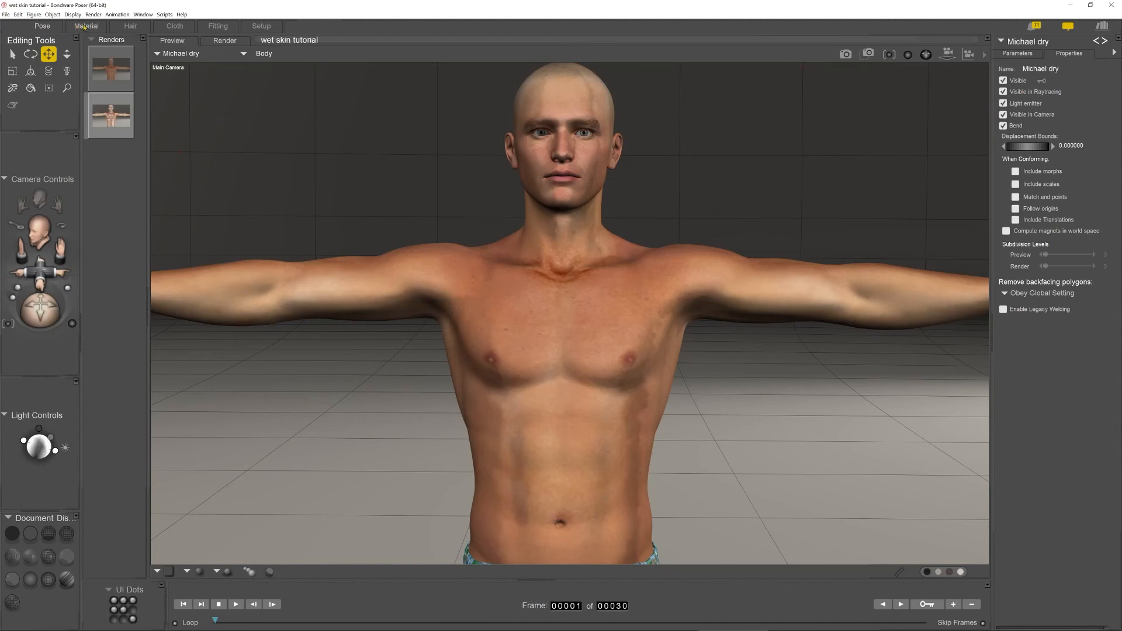
pyautogui.click(86, 25)
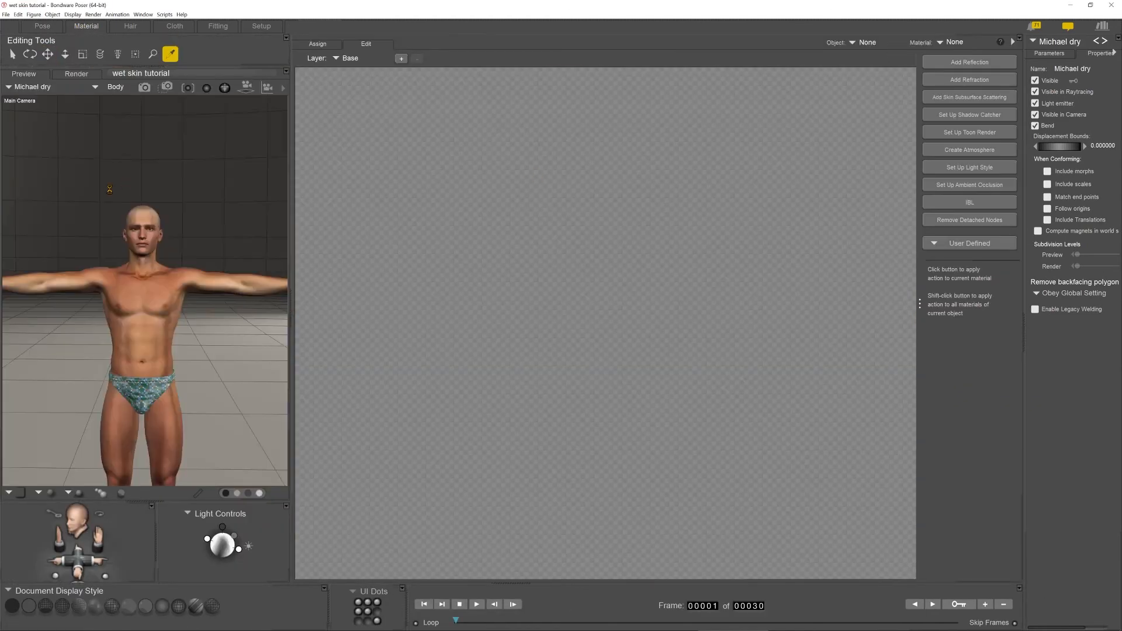
pyautogui.click(147, 299)
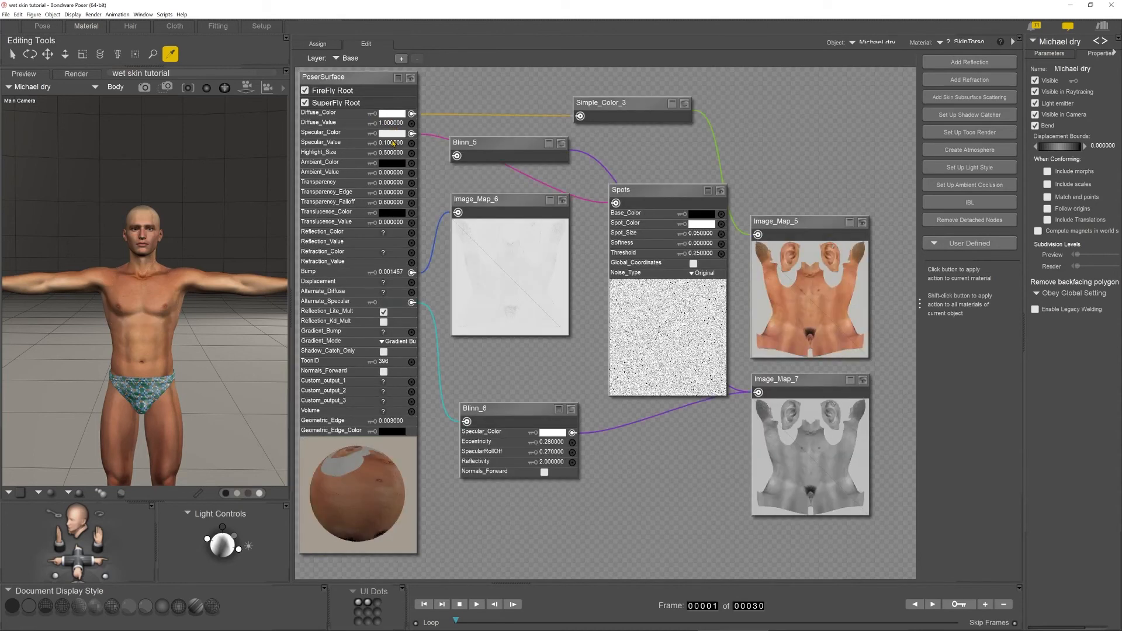
pyautogui.click(393, 143)
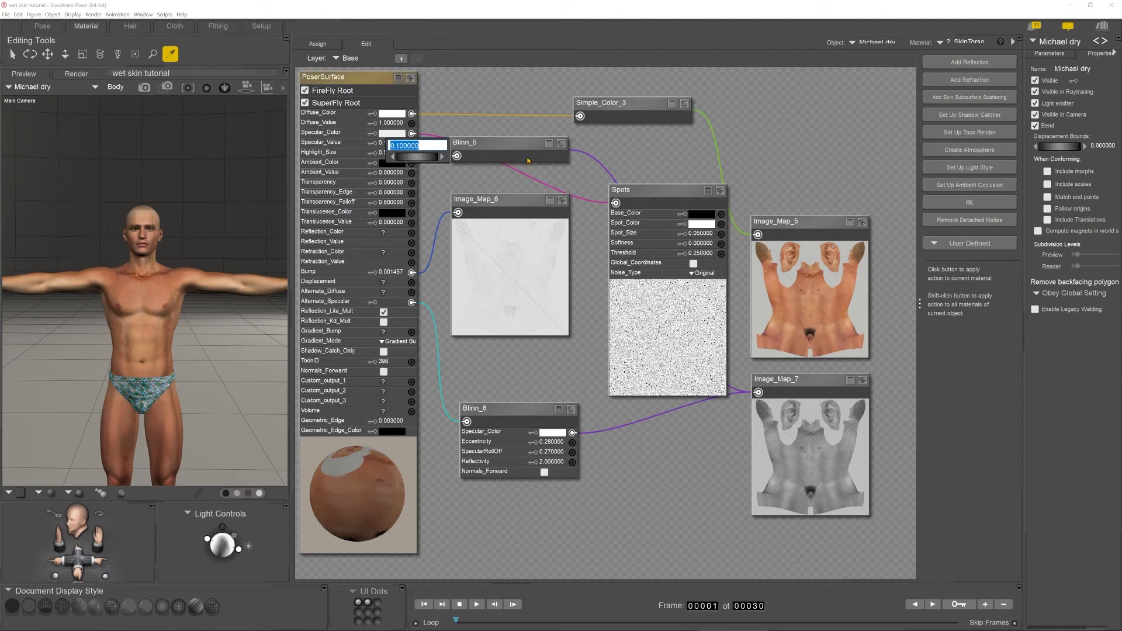
pyautogui.write('1')
pyautogui.press('Return')
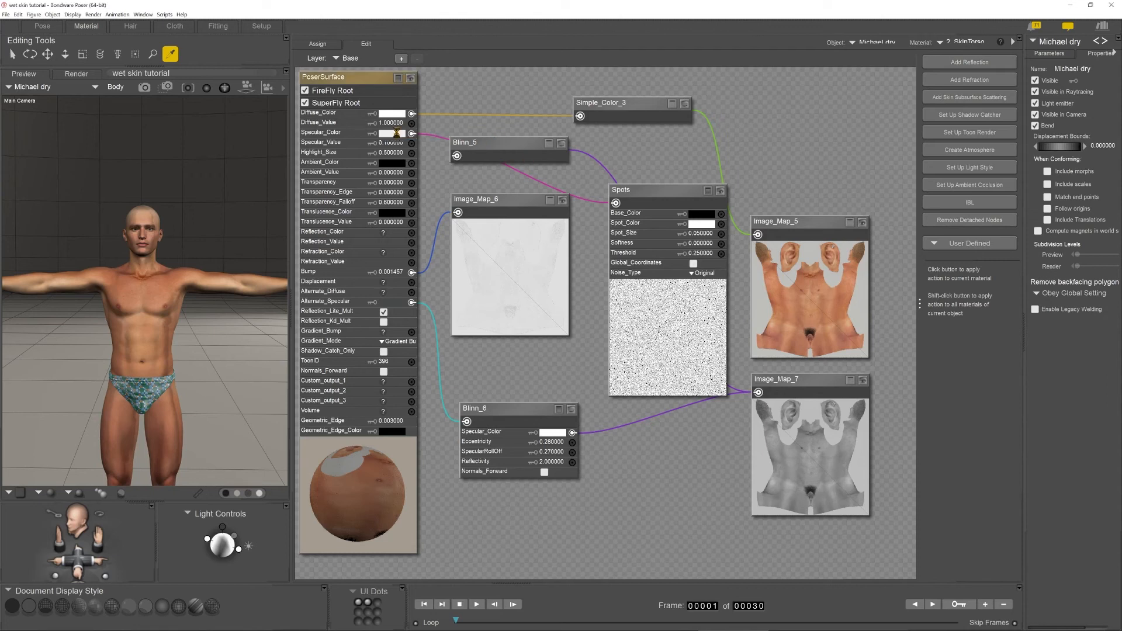
pyautogui.click(393, 154)
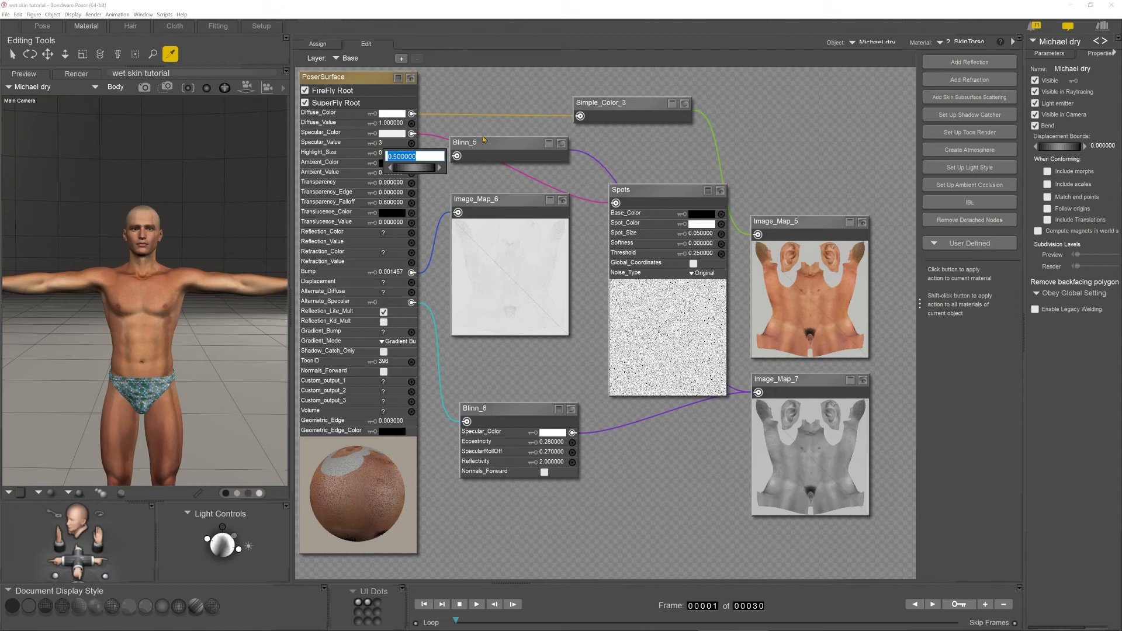
pyautogui.write('.5')
pyautogui.press('Return')
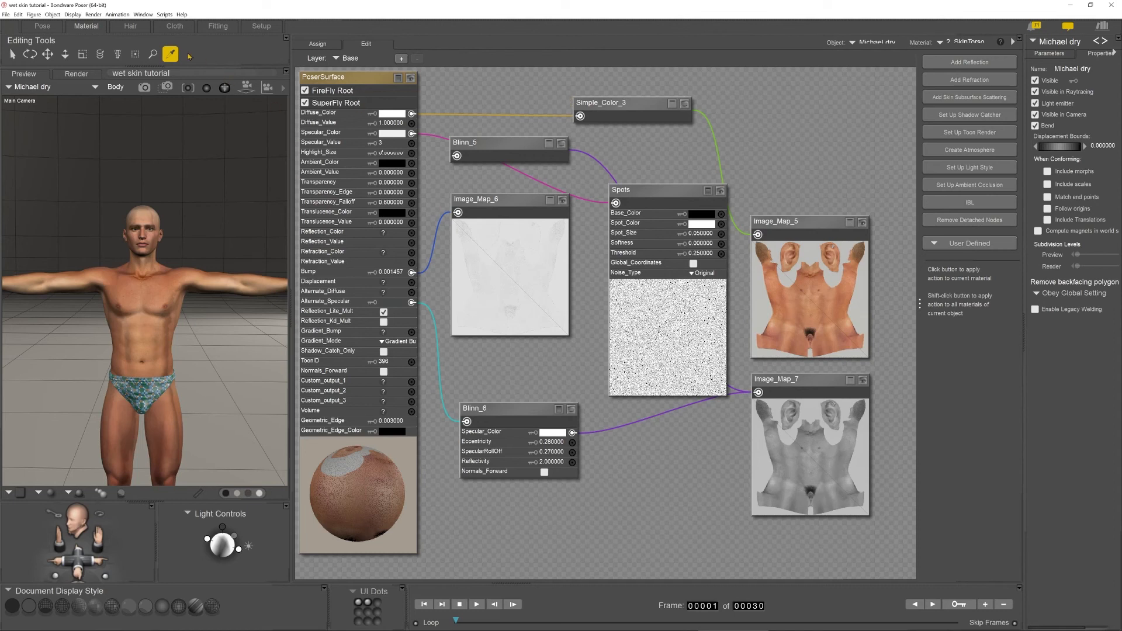
# Switch to the Pose room and make an area render of the figure's neck, chest and abdomen.
pyautogui.click(47, 30)
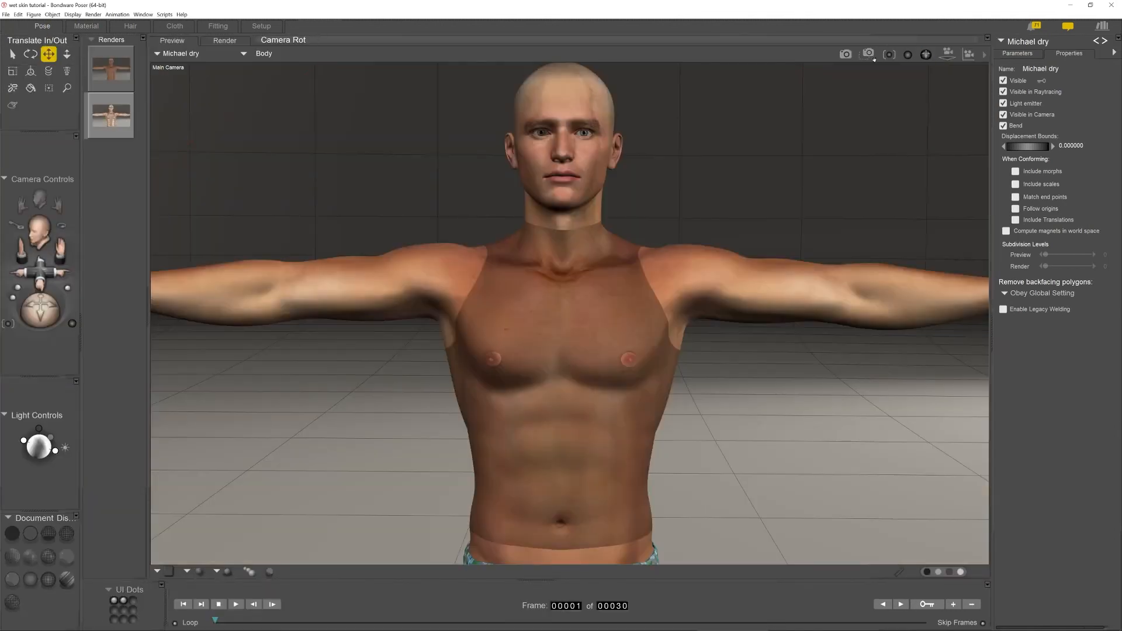
pyautogui.click(868, 53)
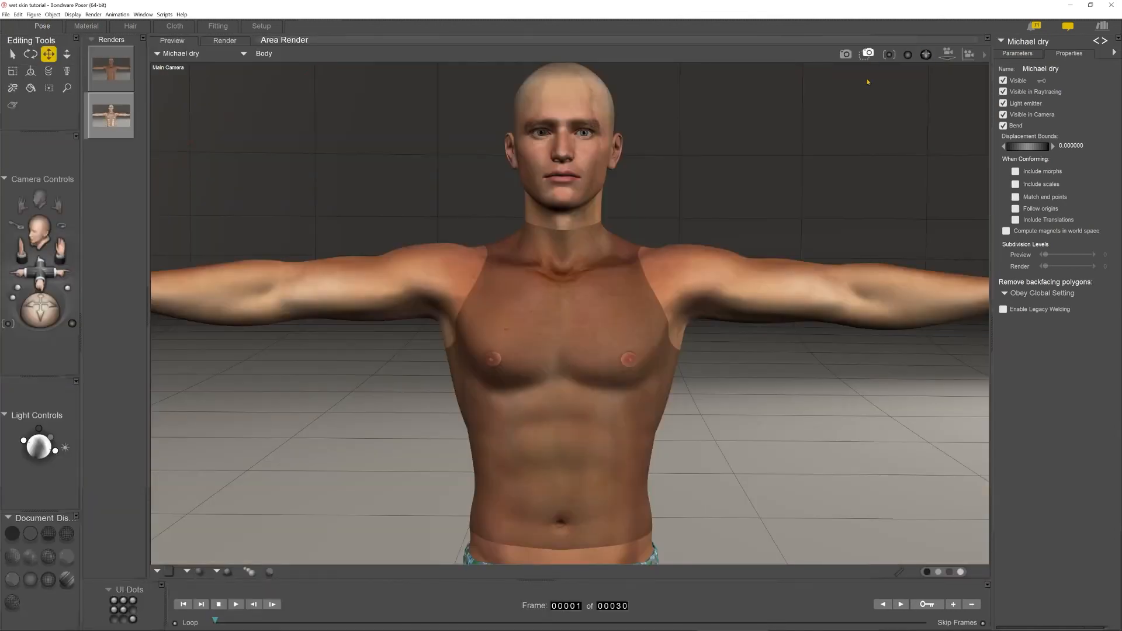
pyautogui.moveTo(721, 201); pyautogui.dragTo(398, 508)
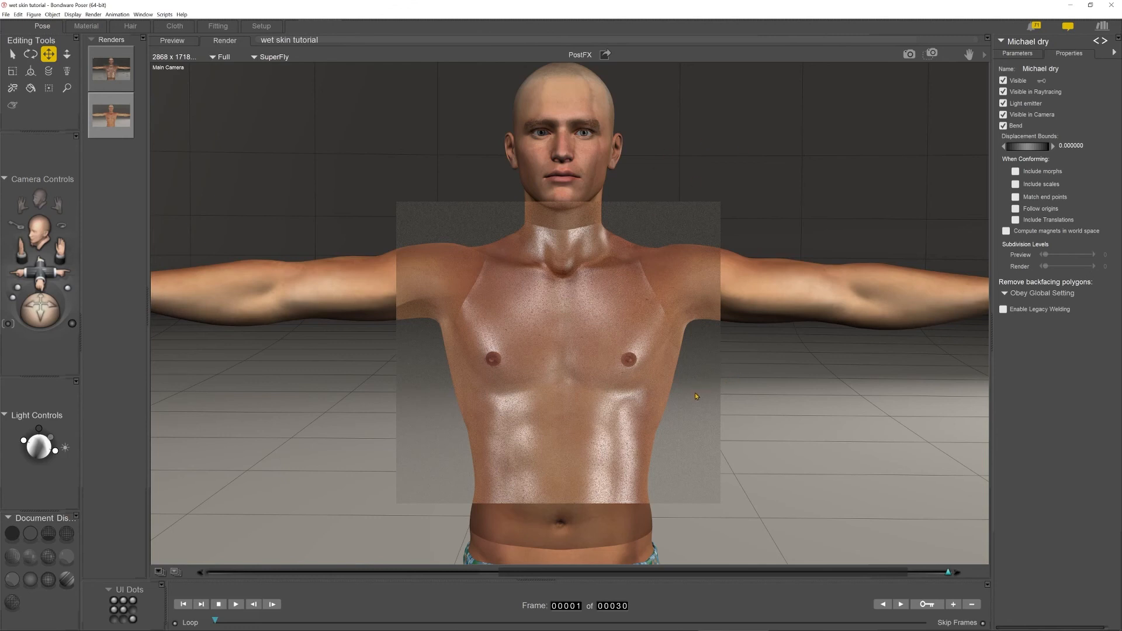
# Copy the Spots node from the torso material and go back to the Pose room.
pyautogui.click(86, 27)
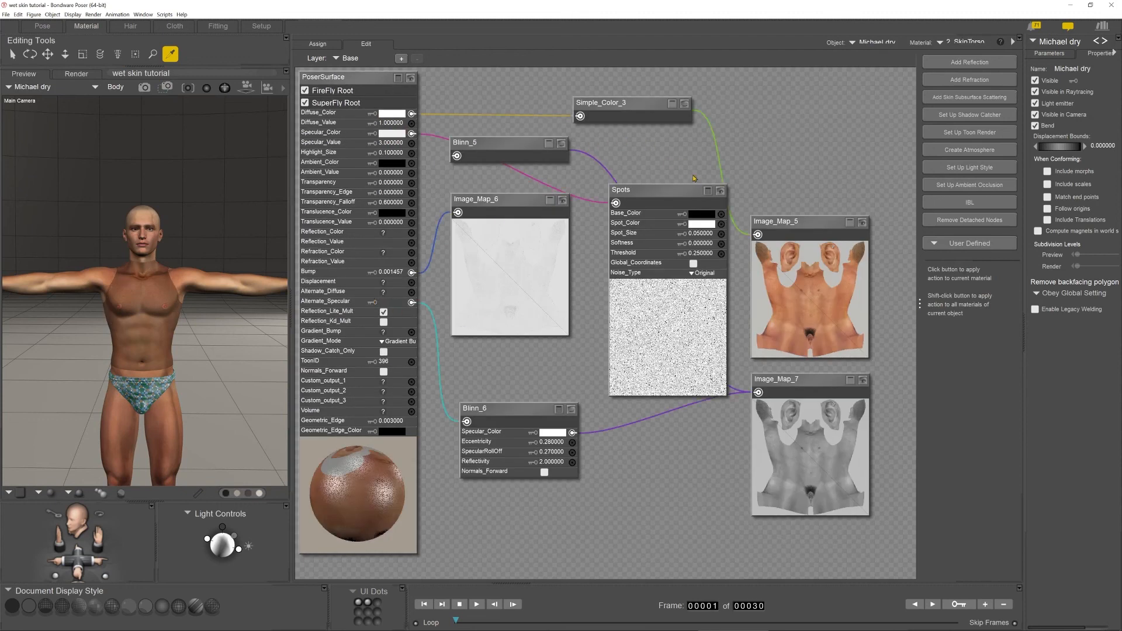
pyautogui.click(659, 190)
pyautogui.rightClick(657, 190)
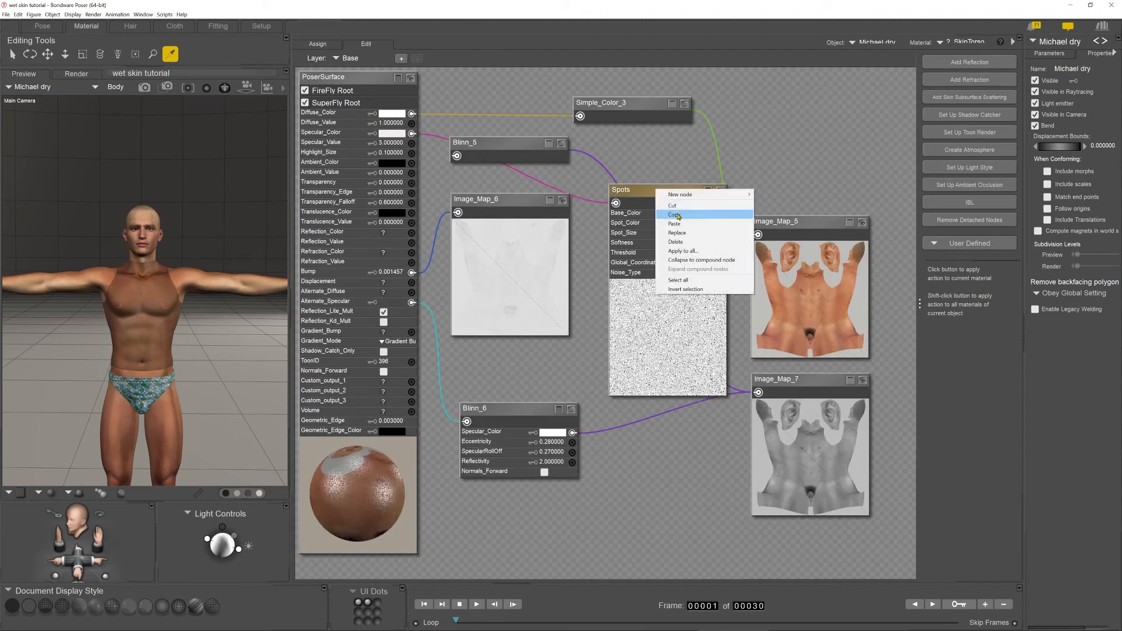
pyautogui.click(676, 215)
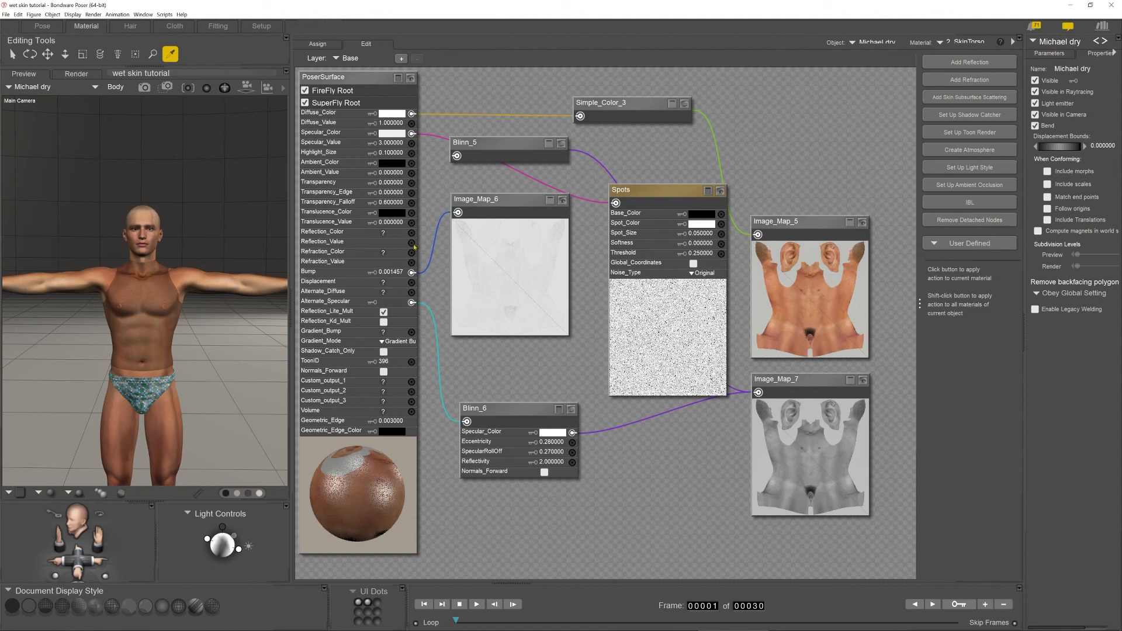
pyautogui.click(47, 29)
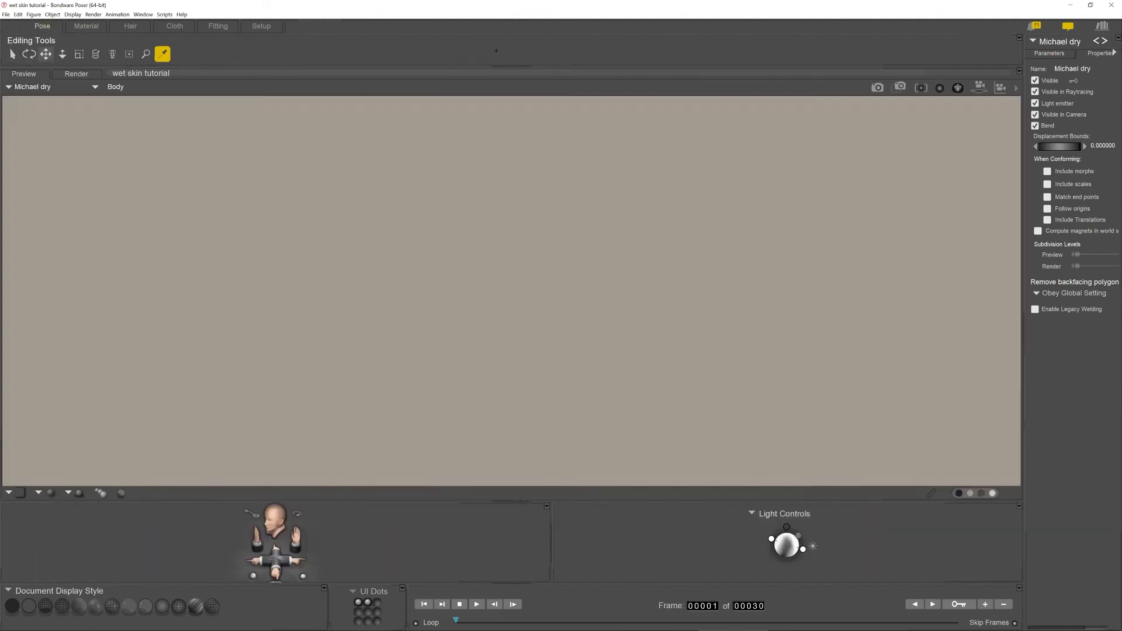